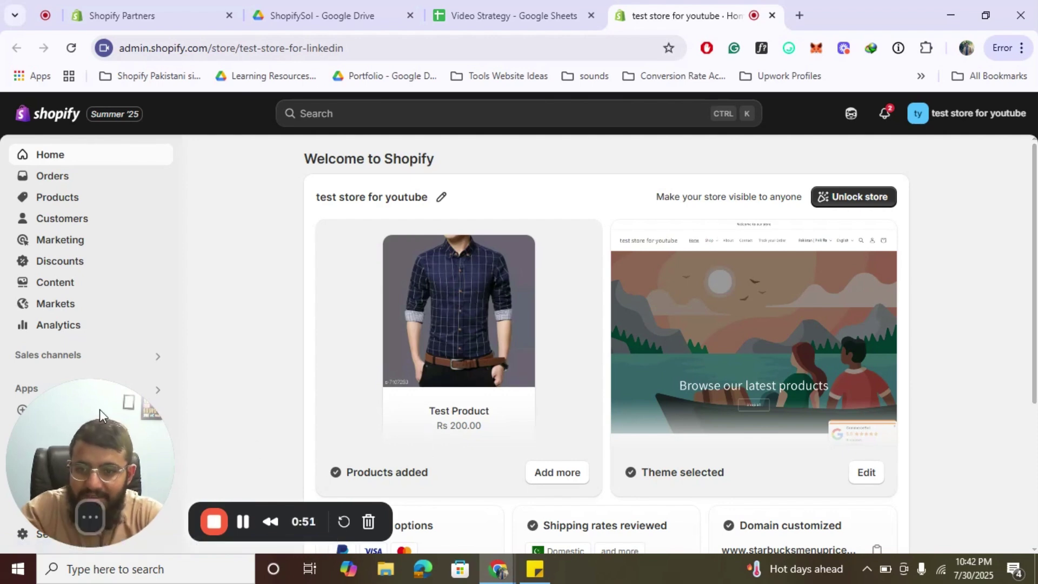
# - Open the Domains page in the store settings
pyautogui.moveTo(100, 410); pyautogui.dragTo(586, 328)
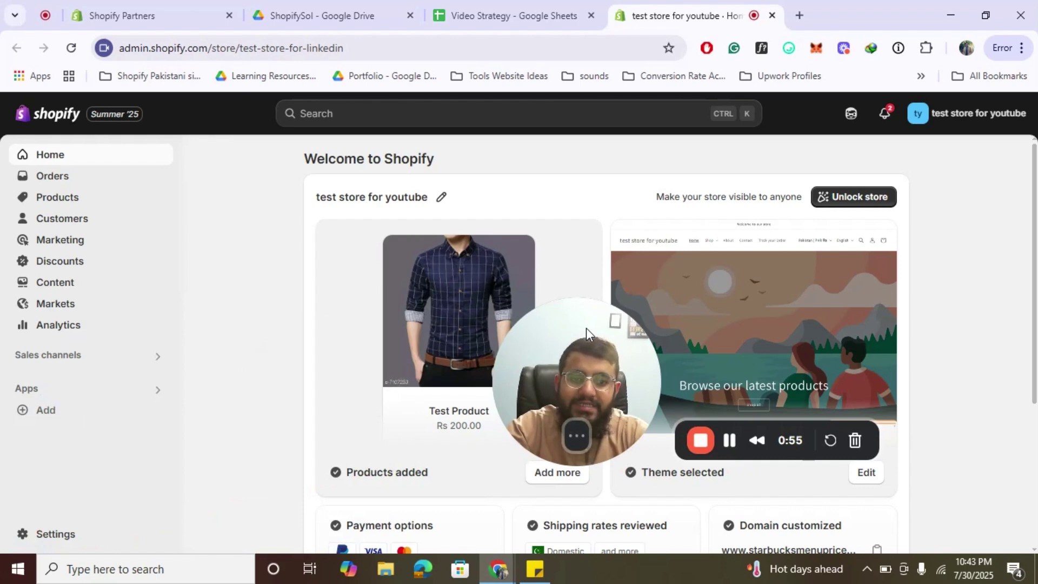
pyautogui.click(81, 536)
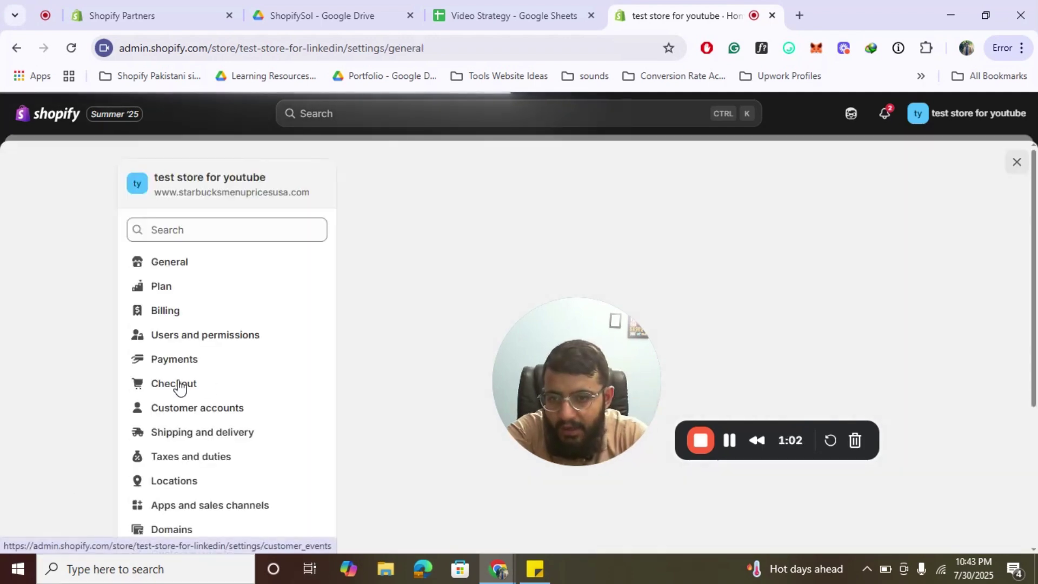
pyautogui.scroll(-2, 239, 393)
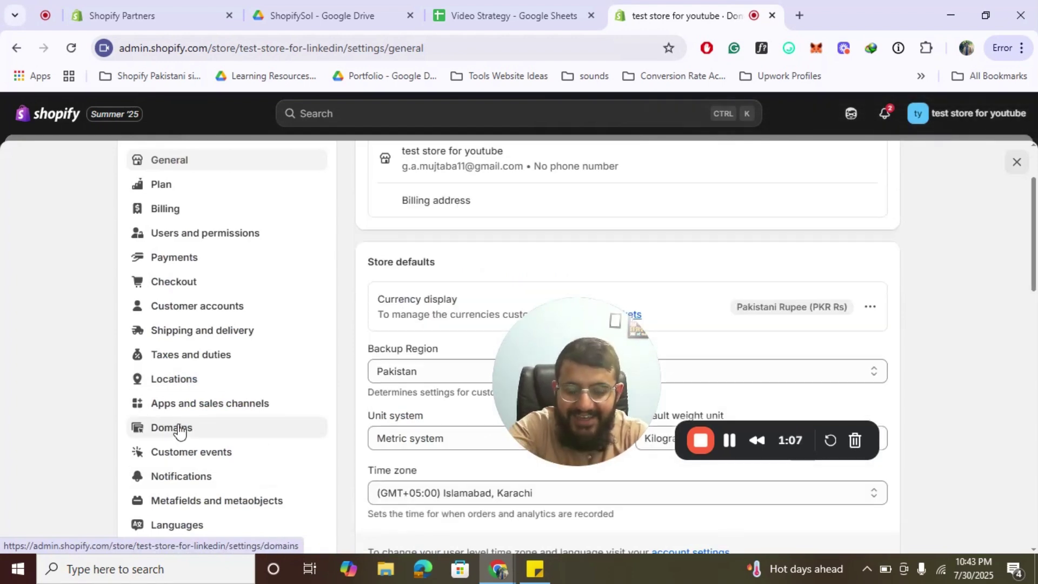
pyautogui.click(179, 428)
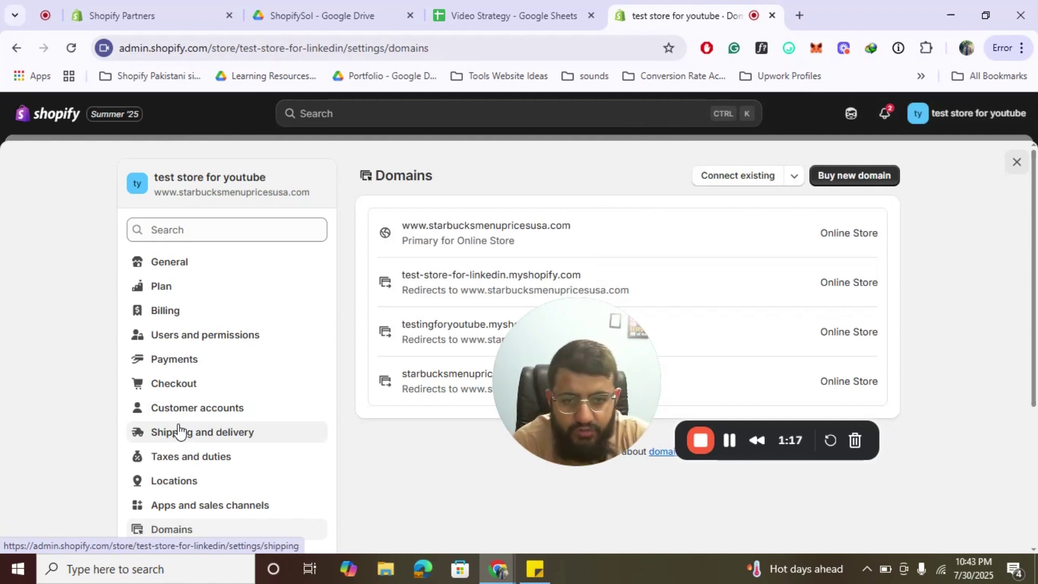
pyautogui.click(514, 240)
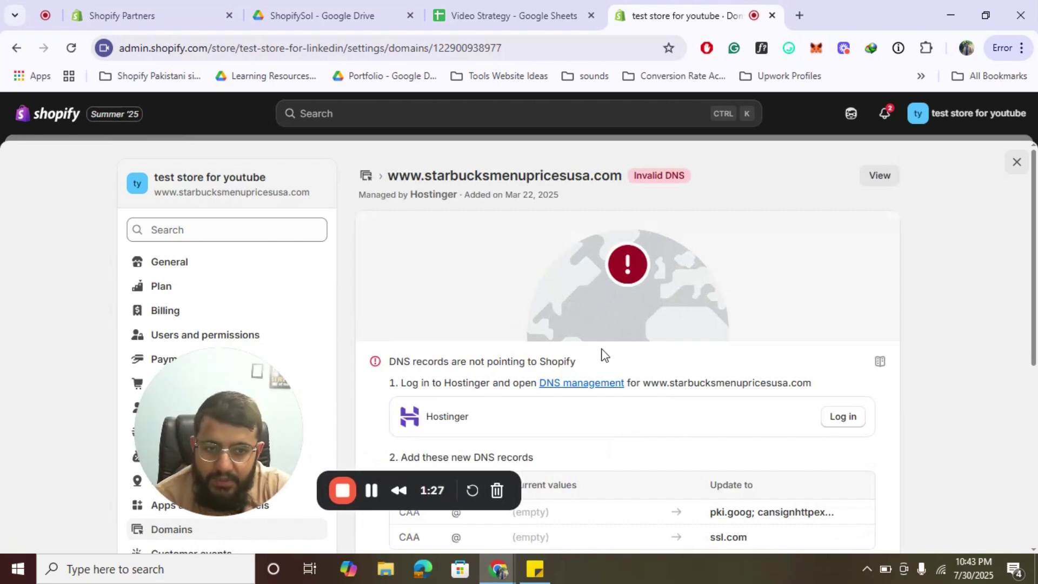
pyautogui.scroll(-6, 604, 355)
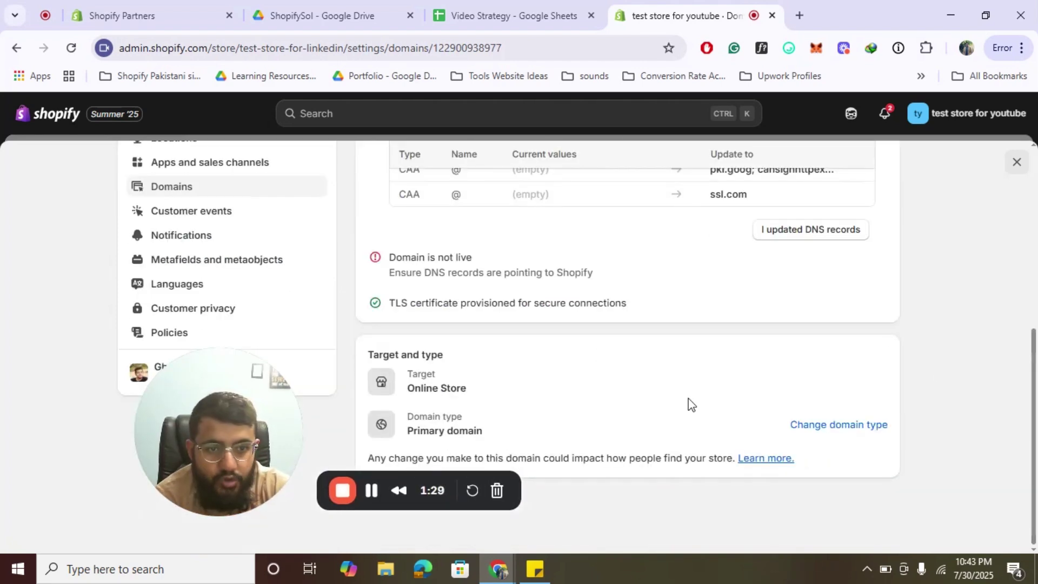
pyautogui.scroll(6, 691, 404)
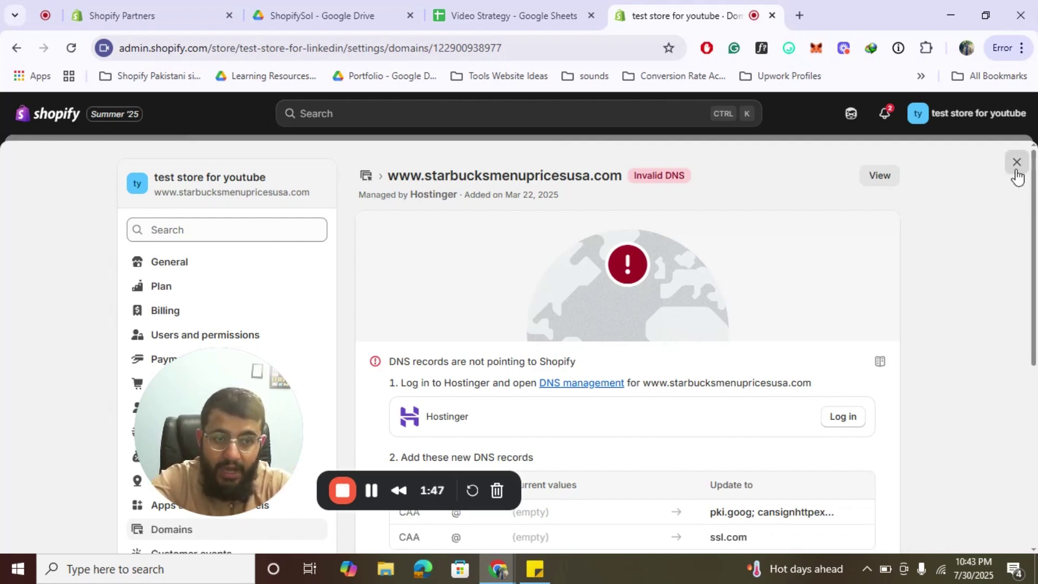
# - Change the domain type of test-store-for-linkedin.myshopify.com to Primary domain
pyautogui.scroll(-5, 263, 280)
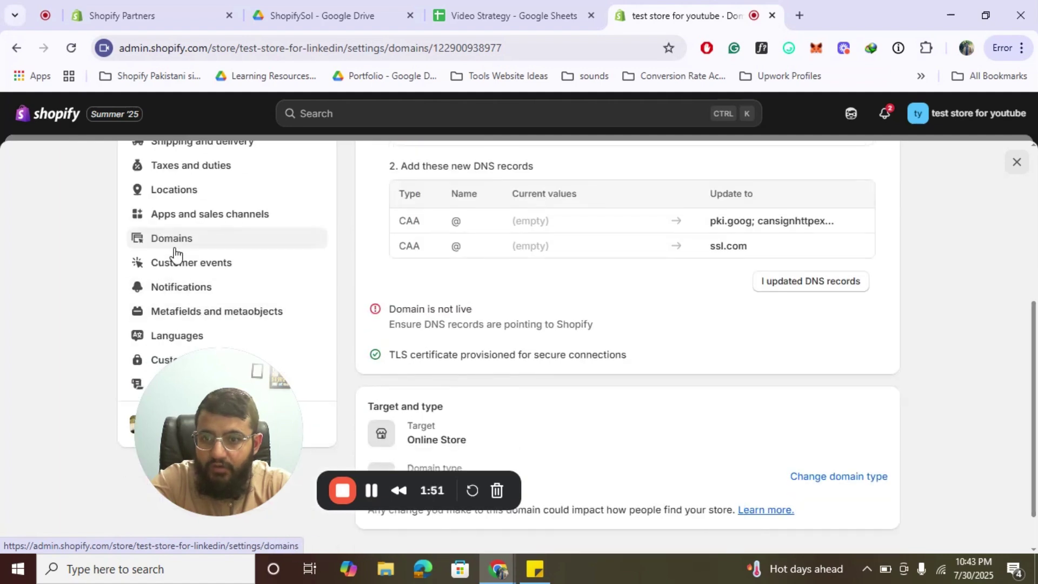
pyautogui.click(178, 244)
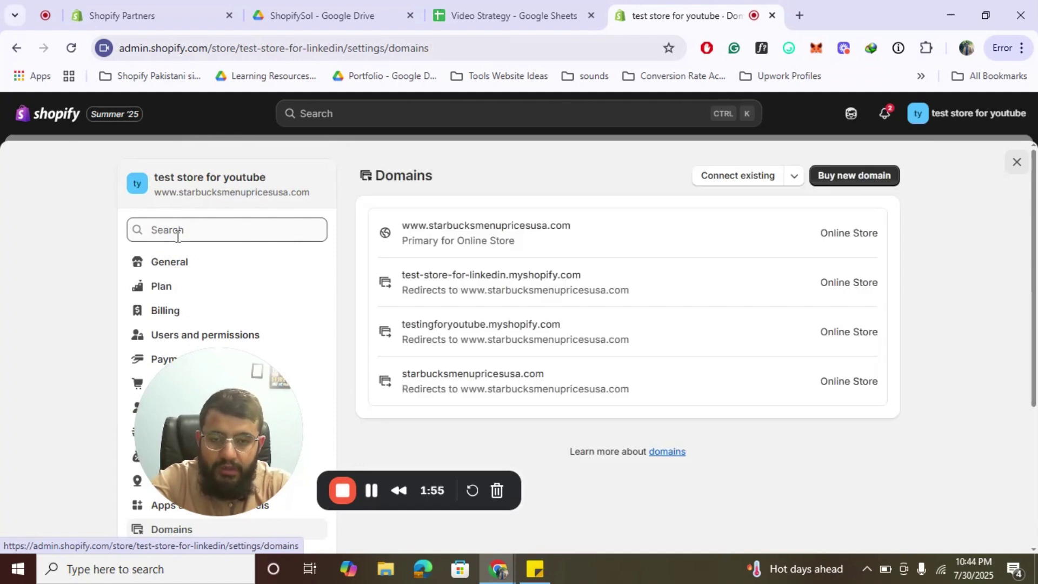
pyautogui.click(506, 289)
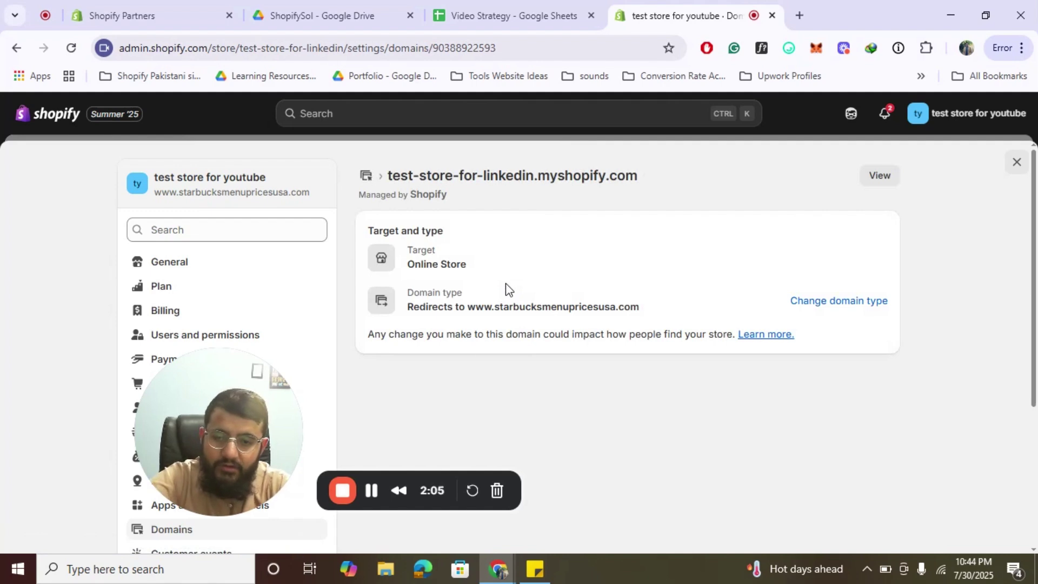
pyautogui.click(824, 304)
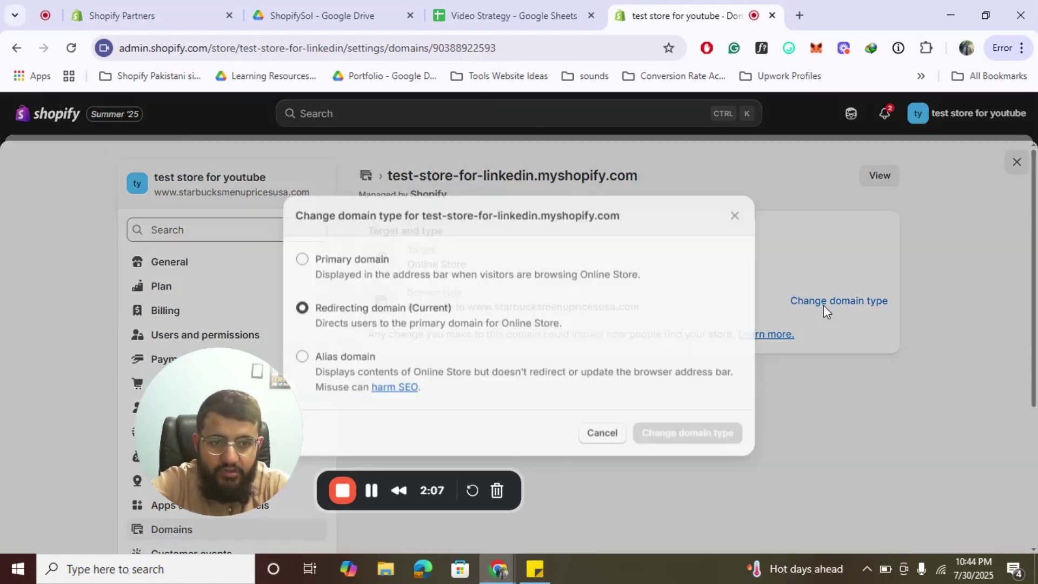
pyautogui.click(390, 273)
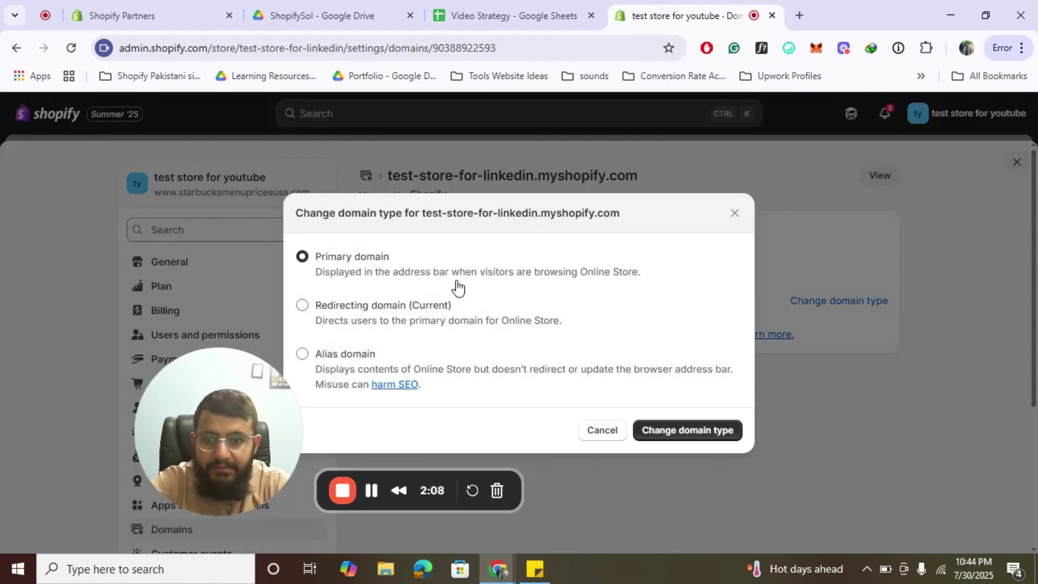
pyautogui.click(730, 433)
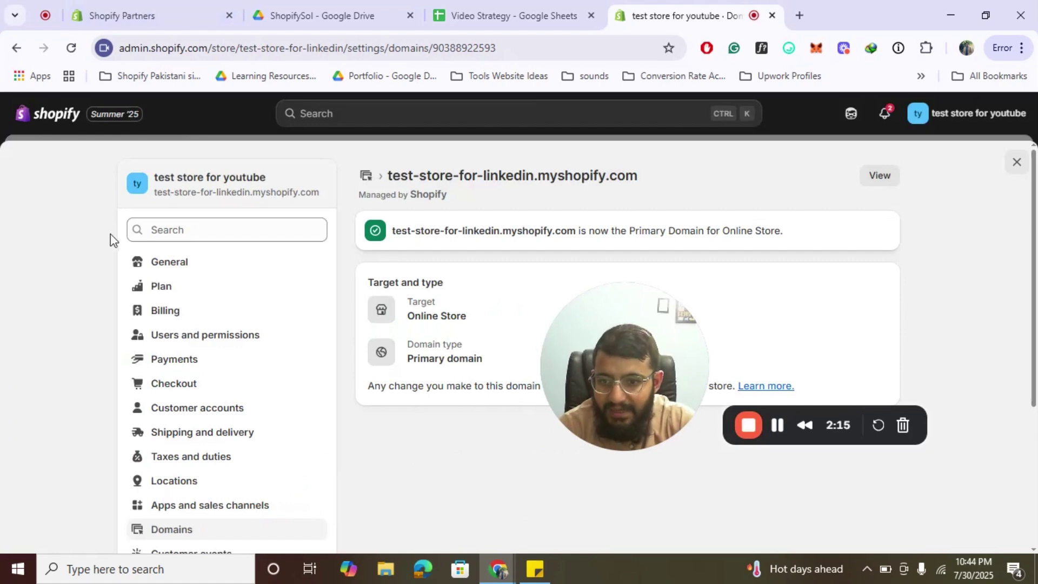
pyautogui.click(167, 535)
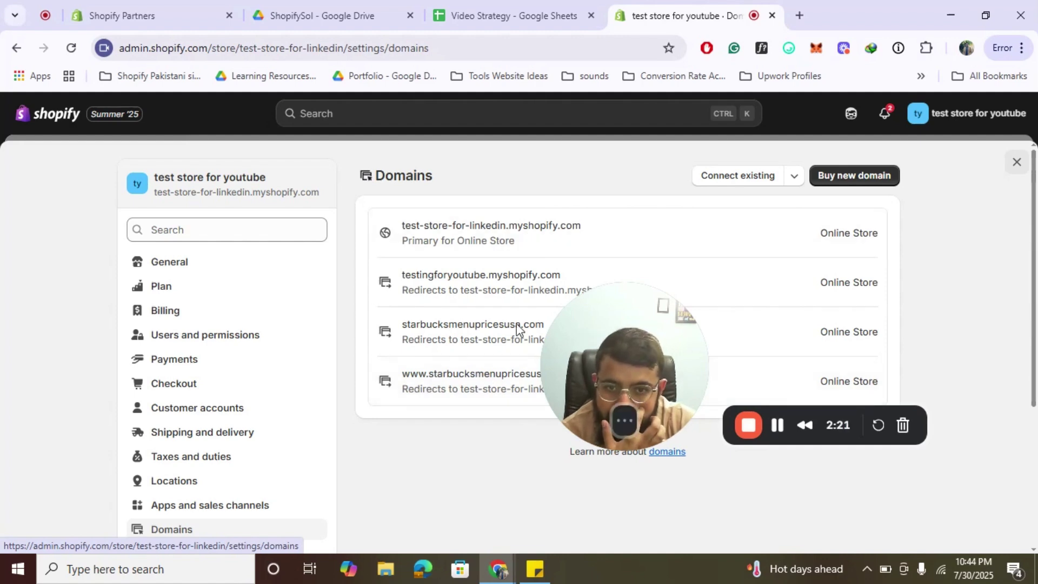
pyautogui.moveTo(581, 342); pyautogui.dragTo(218, 427)
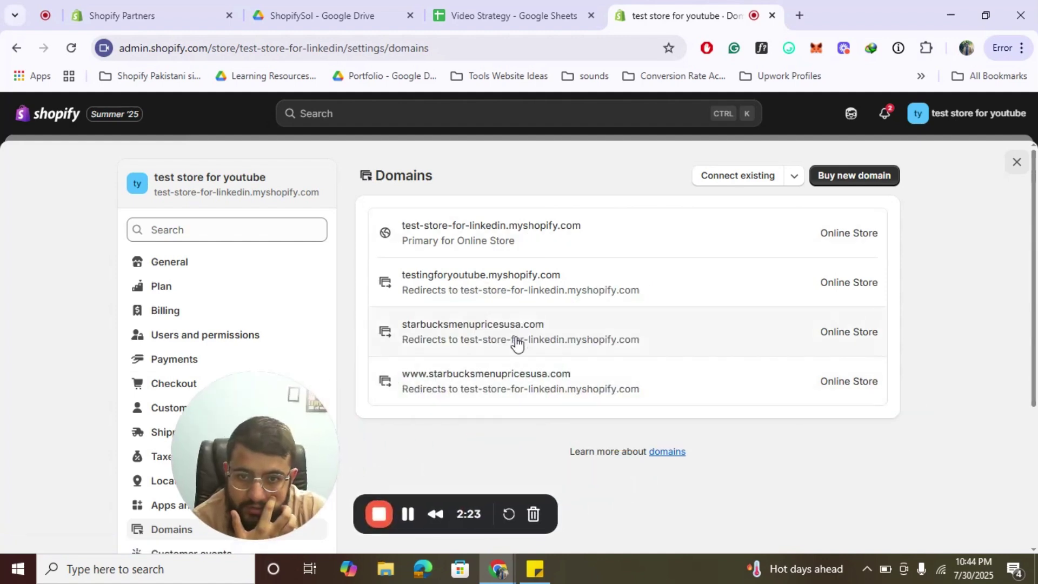
pyautogui.click(493, 386)
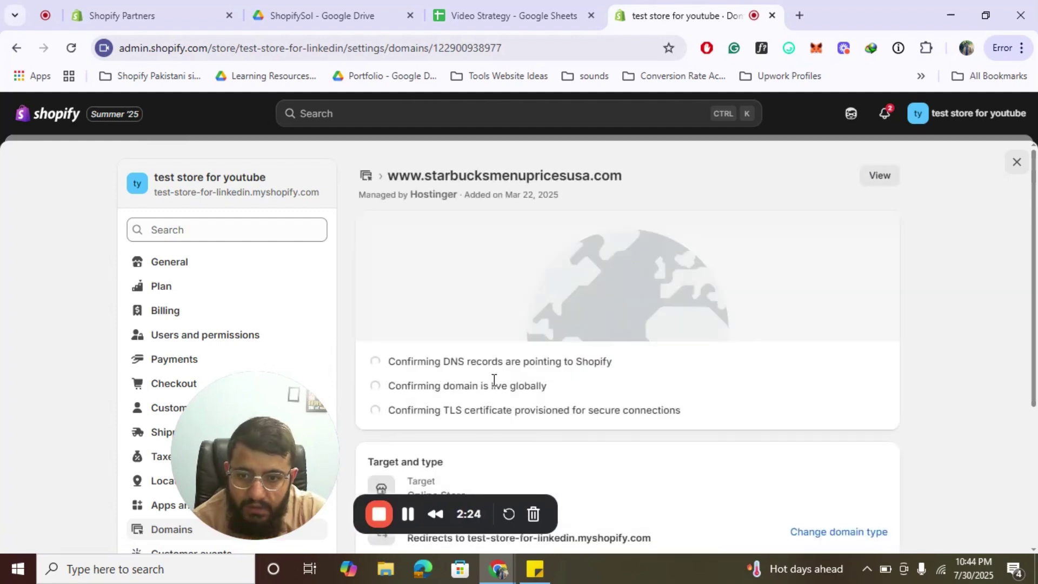
pyautogui.scroll(-4, 494, 380)
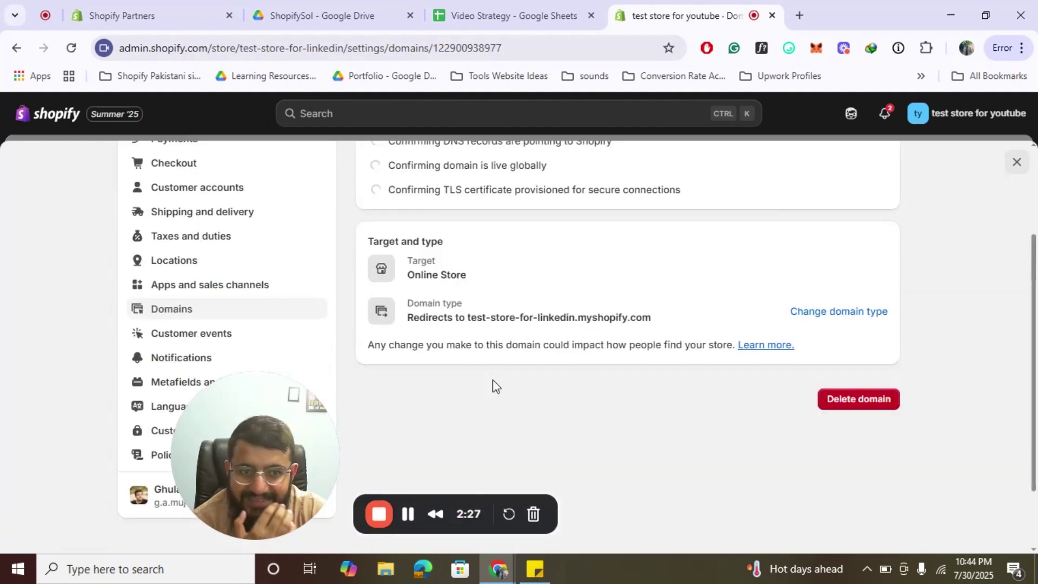
pyautogui.scroll(-5, 493, 382)
pyautogui.scroll(-2, 531, 277)
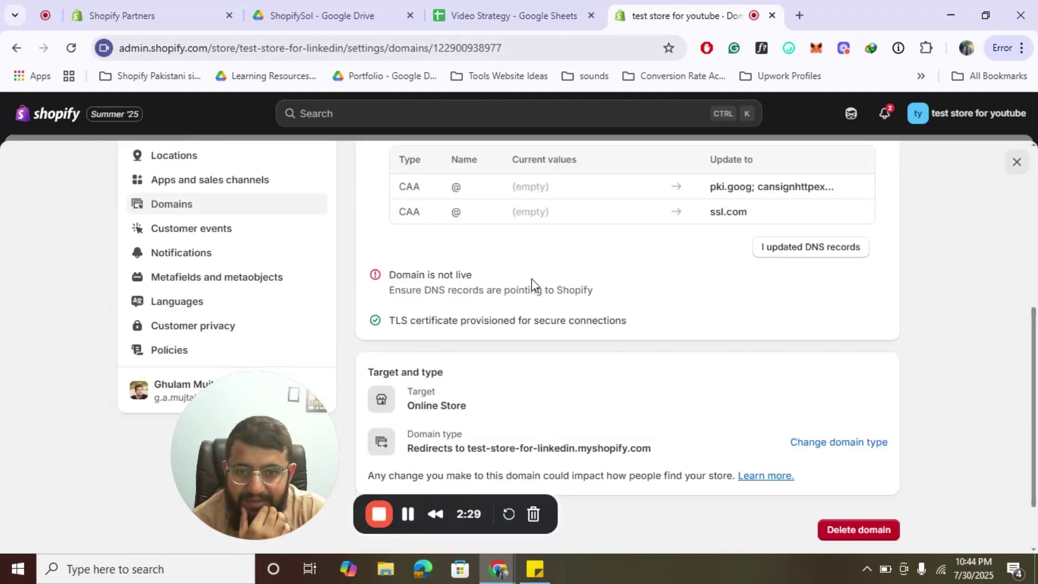
pyautogui.scroll(-5, 531, 278)
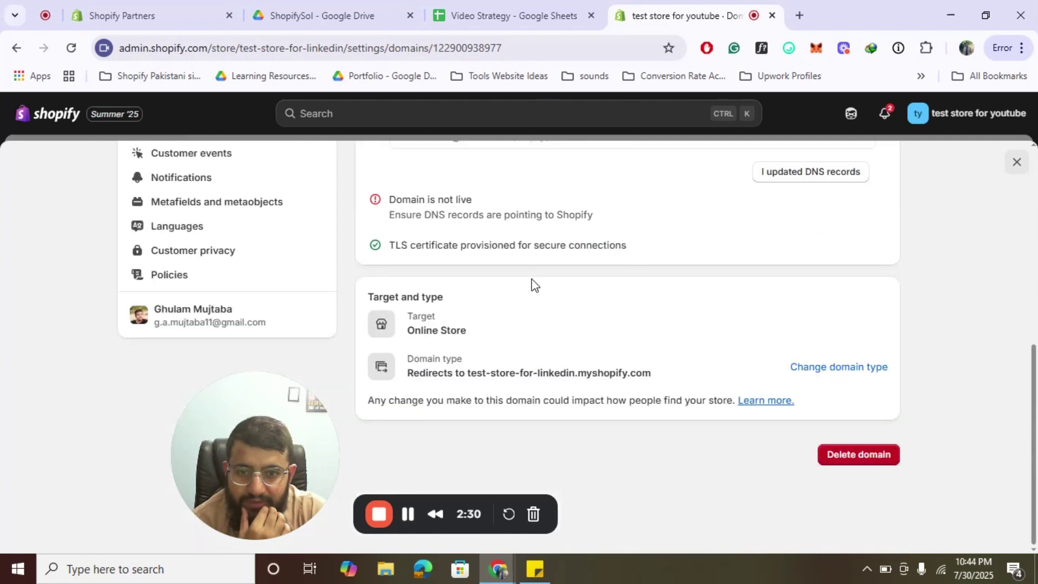
pyautogui.click(853, 460)
pyautogui.click(724, 372)
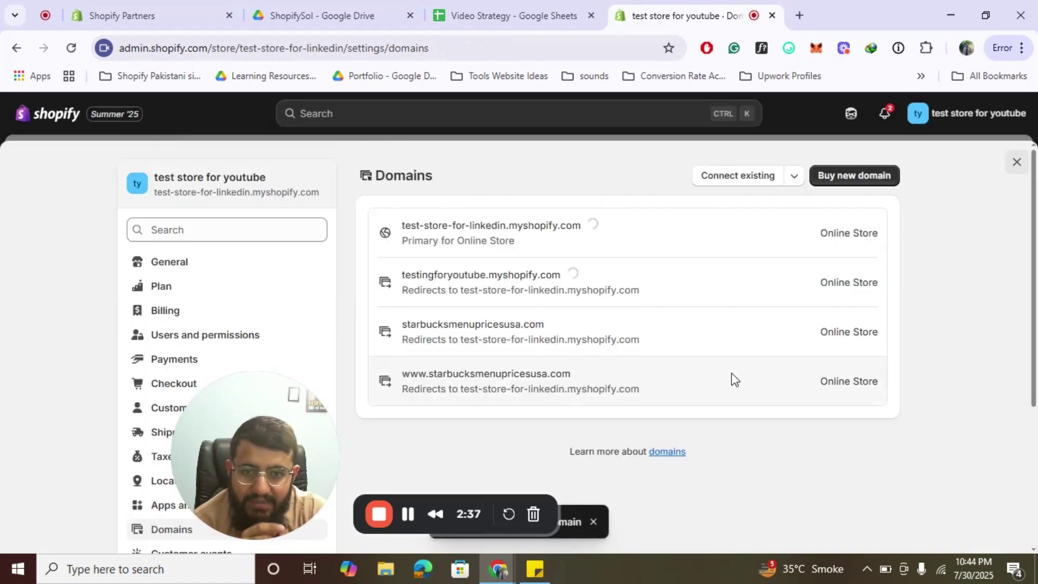
# - Delete the remaining third-party domain starbucksmenupricesusa.com from the store's domains
pyautogui.click(511, 339)
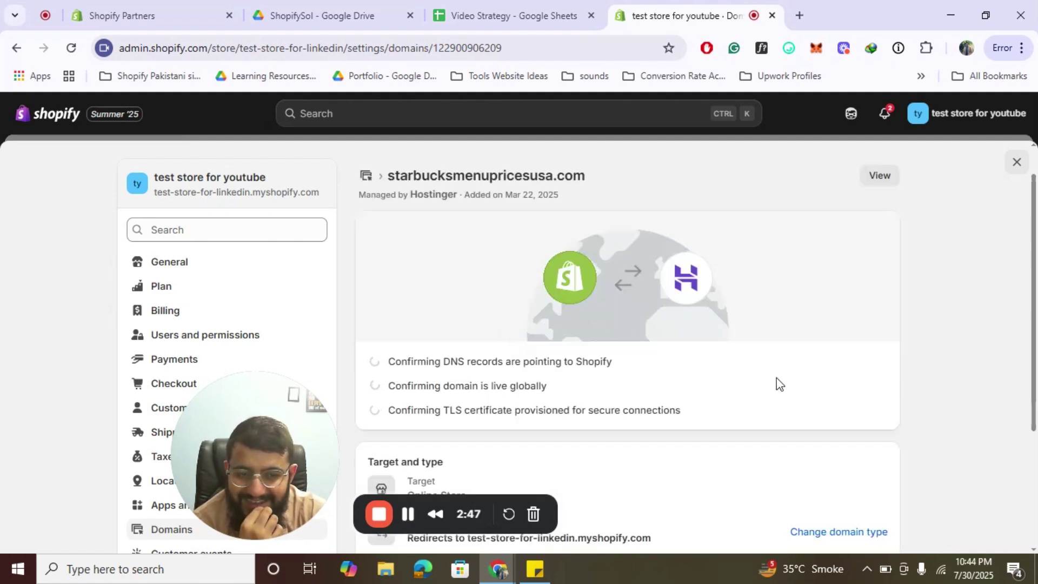
pyautogui.scroll(-4, 778, 383)
pyautogui.scroll(-3, 840, 411)
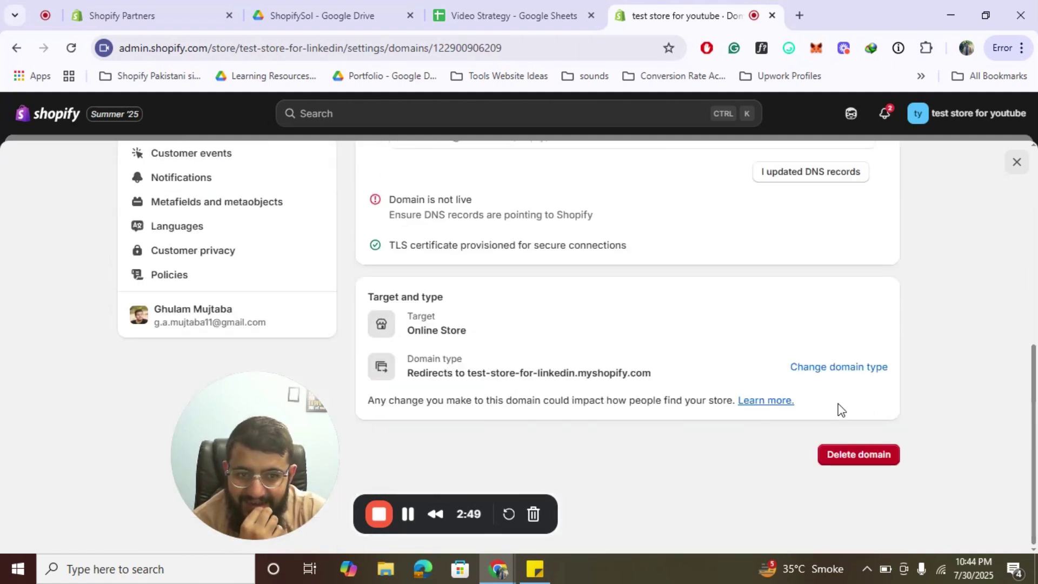
pyautogui.scroll(10, 687, 419)
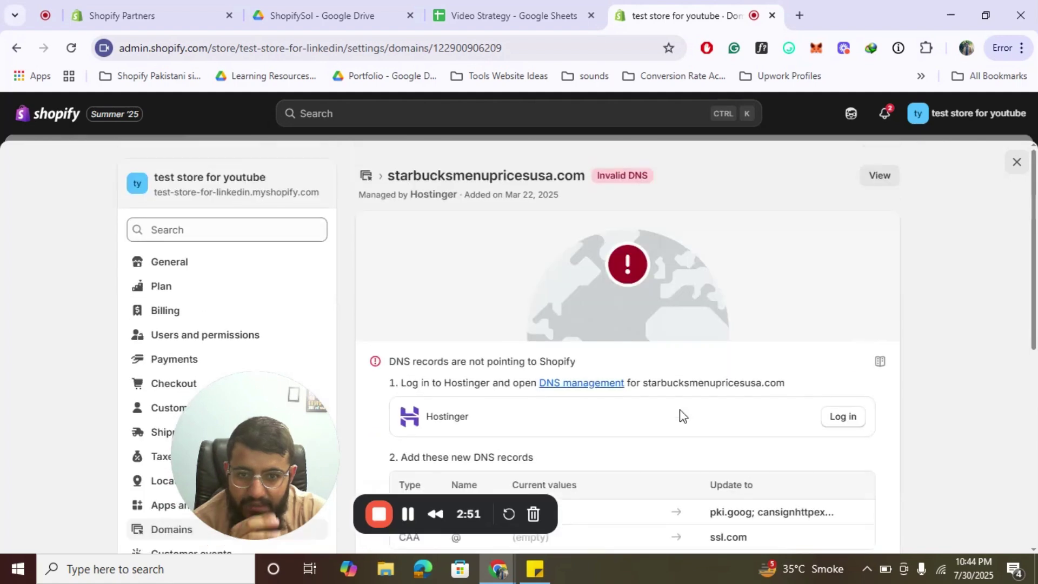
pyautogui.scroll(-8, 682, 415)
pyautogui.click(846, 456)
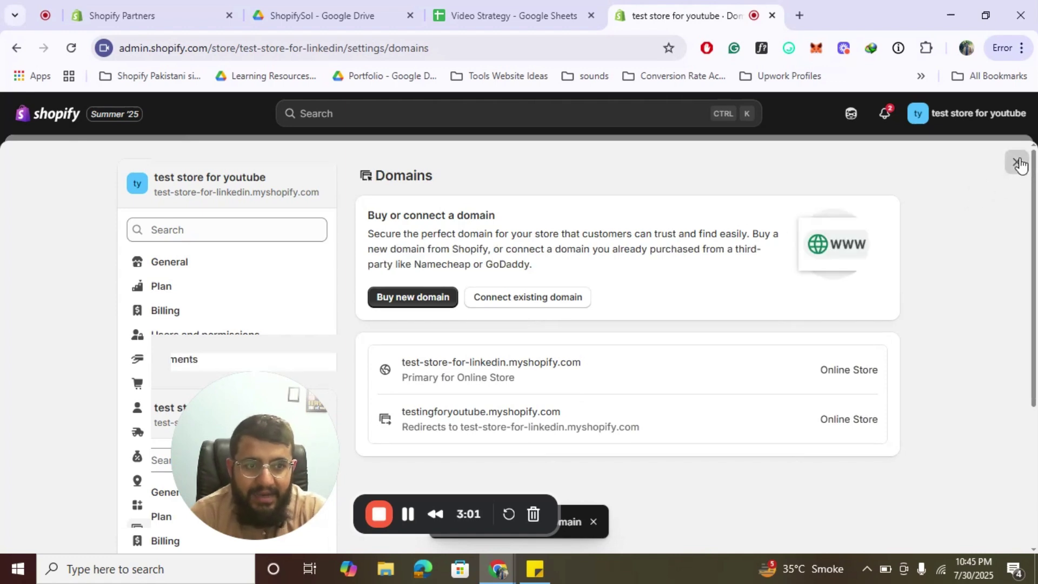
# - Close the store settings and open the Online Store sales channel
pyautogui.click(1017, 163)
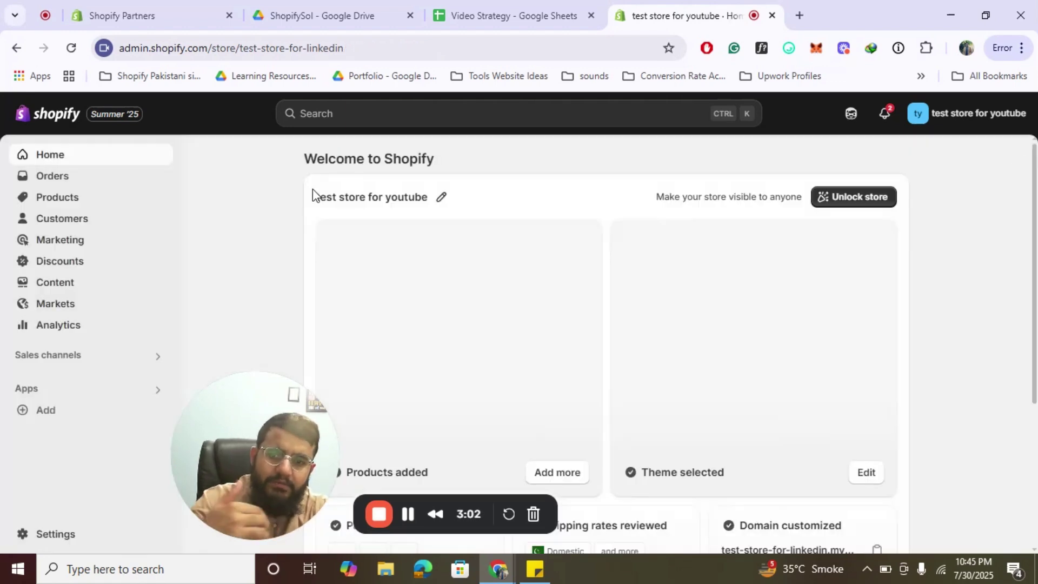
pyautogui.click(111, 352)
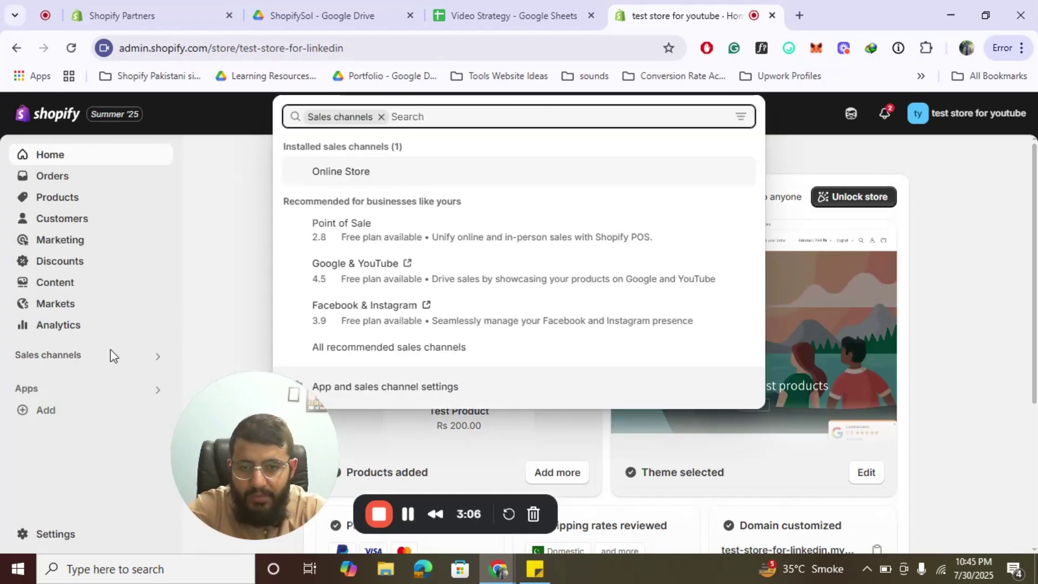
pyautogui.click(358, 181)
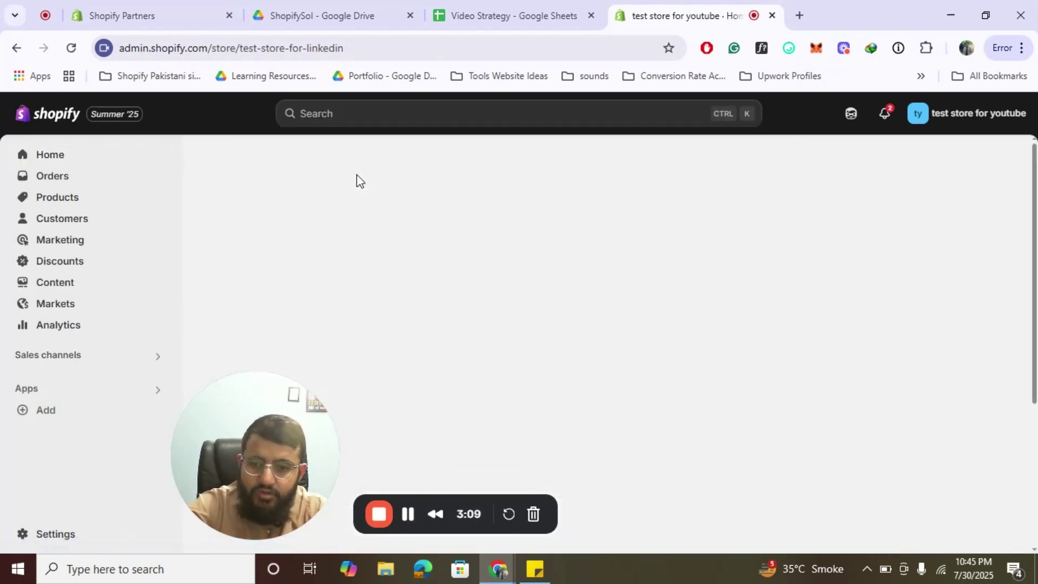